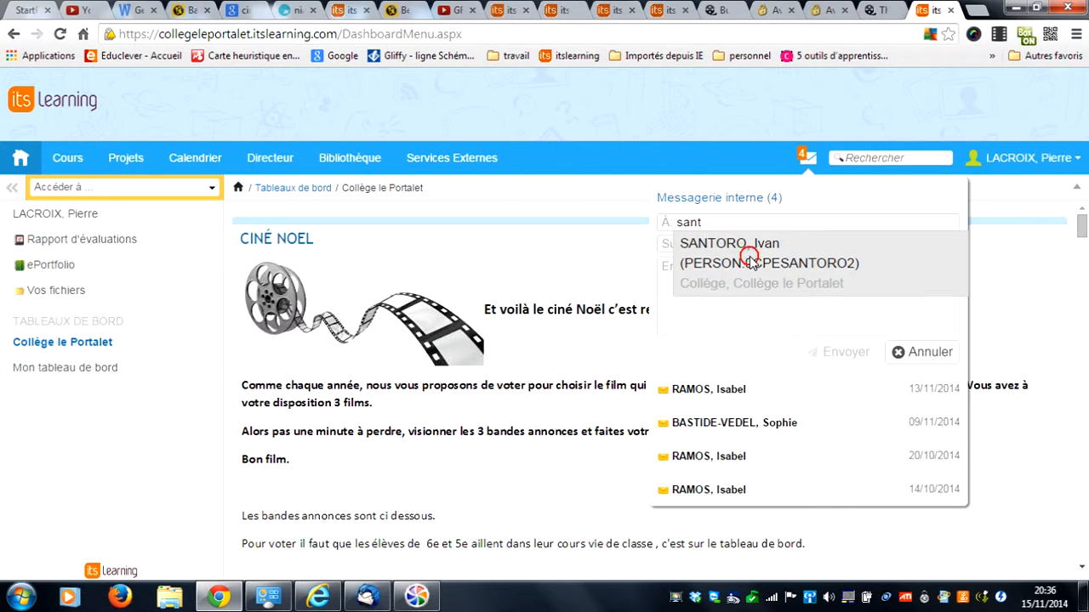
Address the internal message to the two suggested school contacts and enter "abscence" as the subject.
click(752, 259)
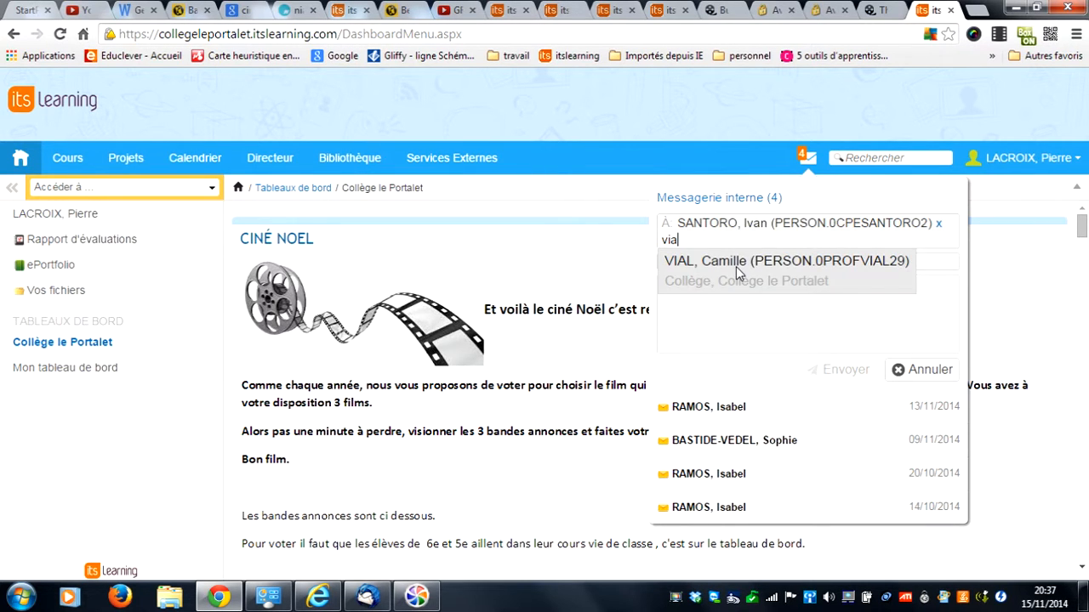
click(736, 266)
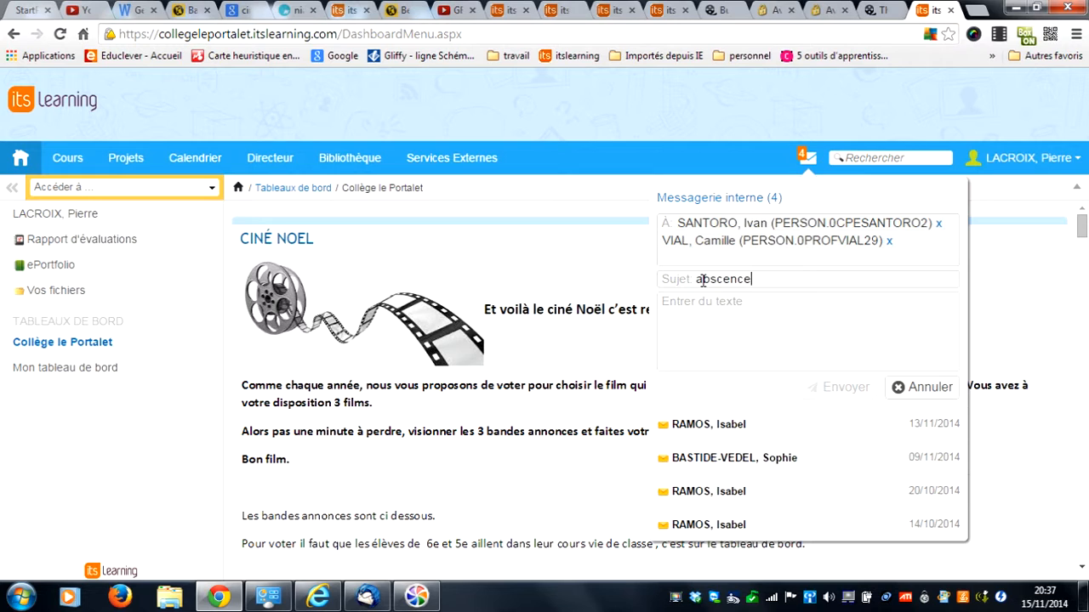
Write "Bonjour", a sentence informing that the son, given by name, "sera abscent demain" and the closing "Bonne journée", and send the message.
click(713, 315)
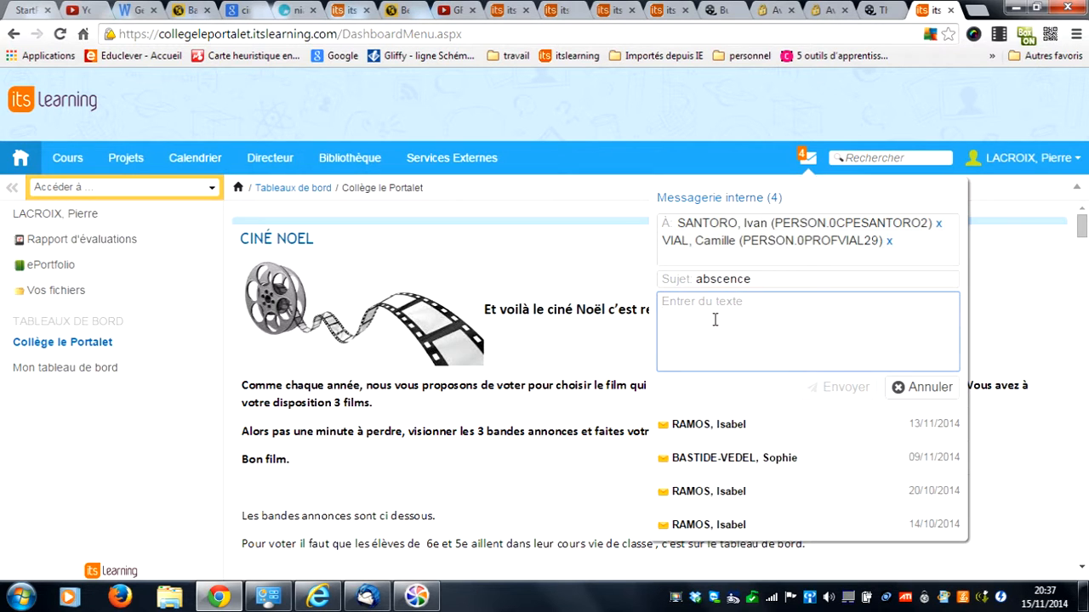
text(Bonj)
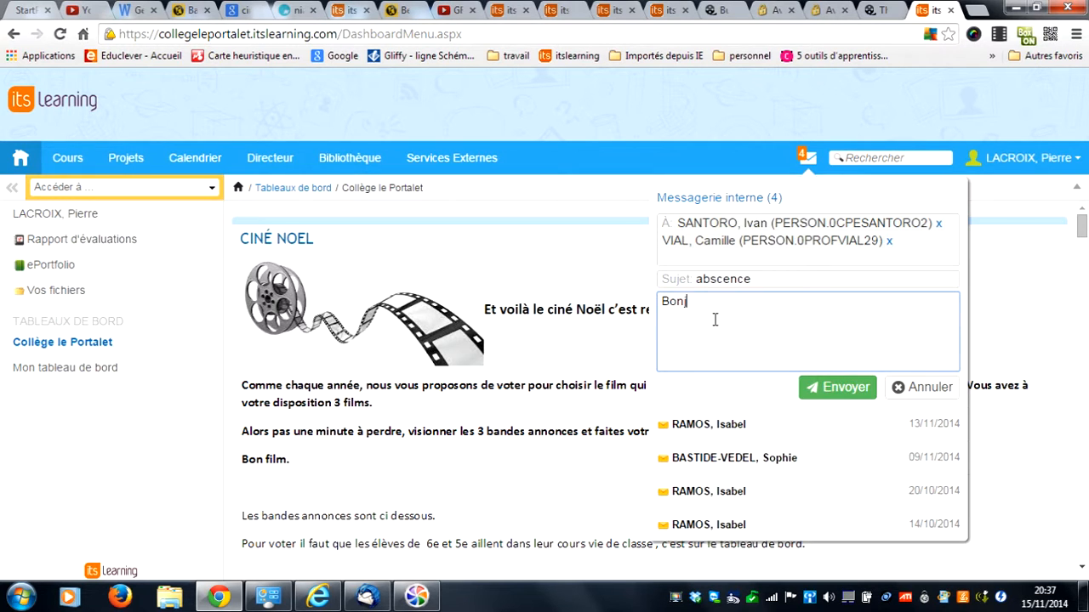
text(our)
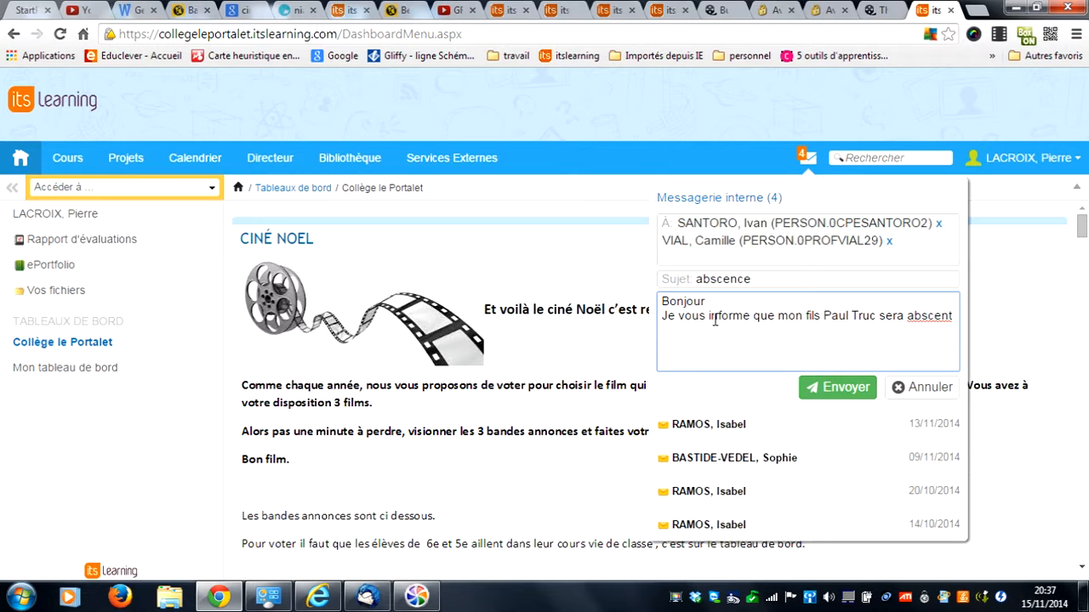
text(demain Bonn)
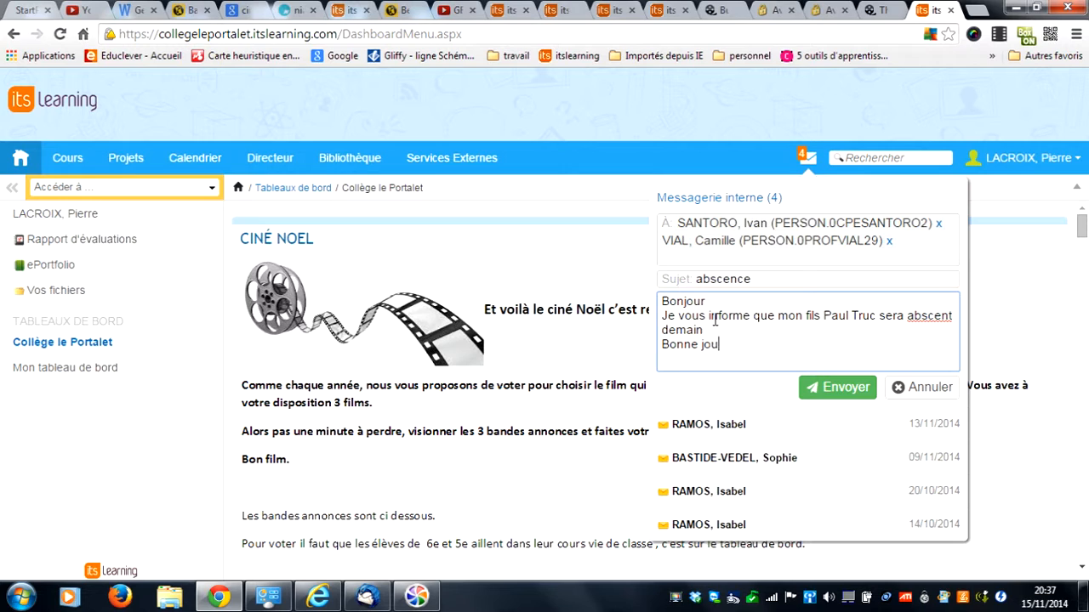
text(e journée)
click(838, 388)
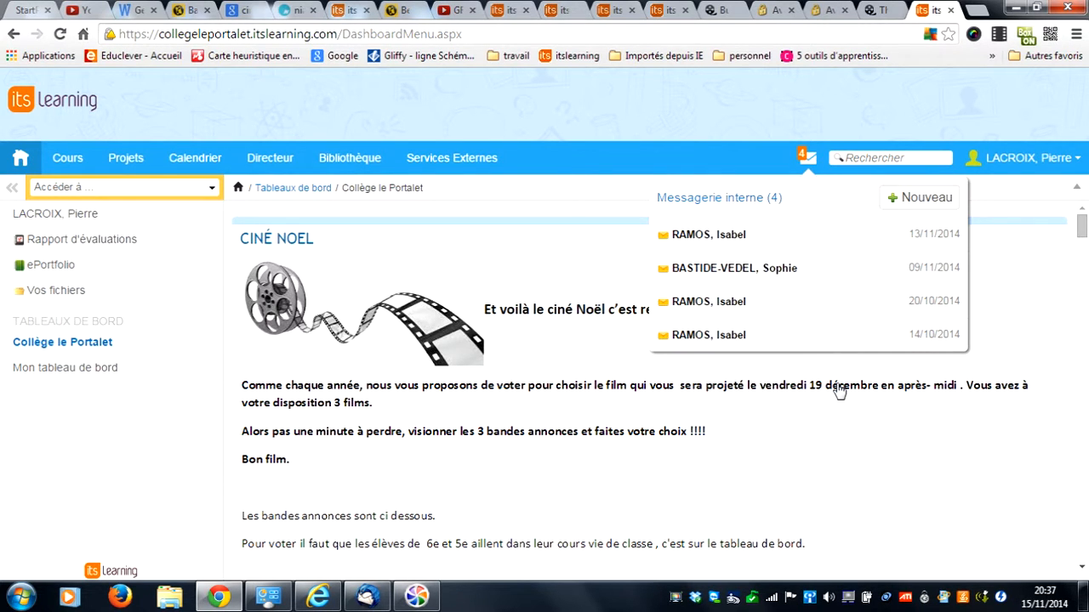
Start a new message from the full internal mailbox and open the user search for its main recipients.
click(736, 197)
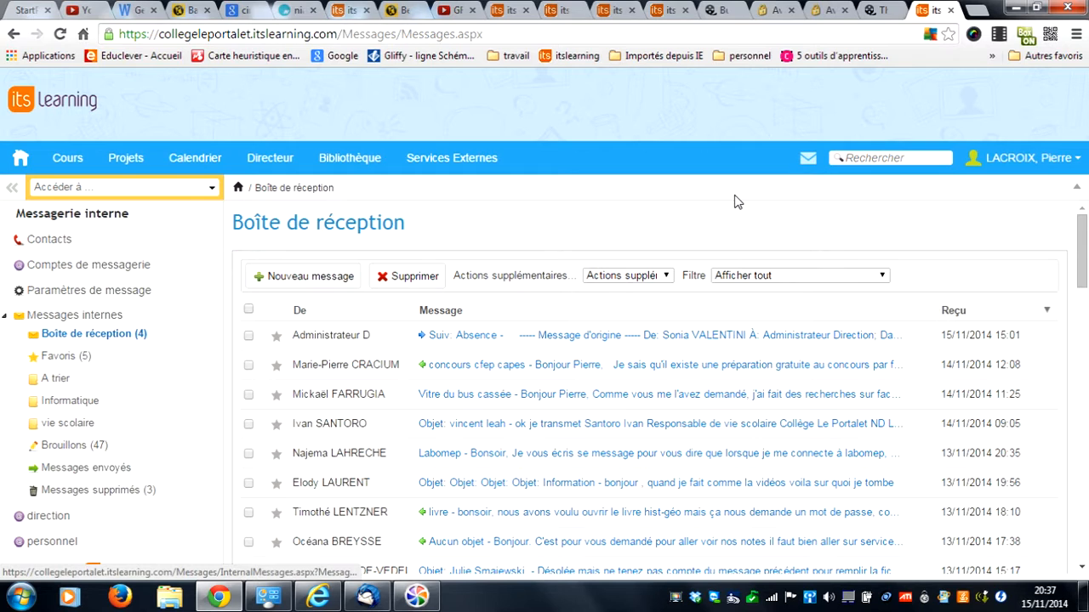
click(317, 278)
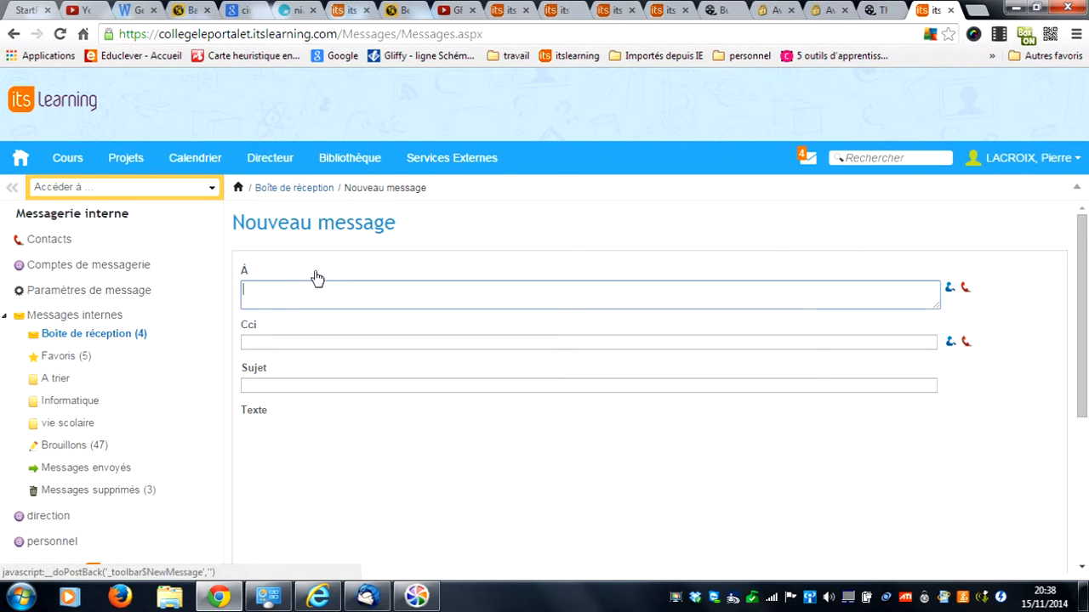
click(952, 290)
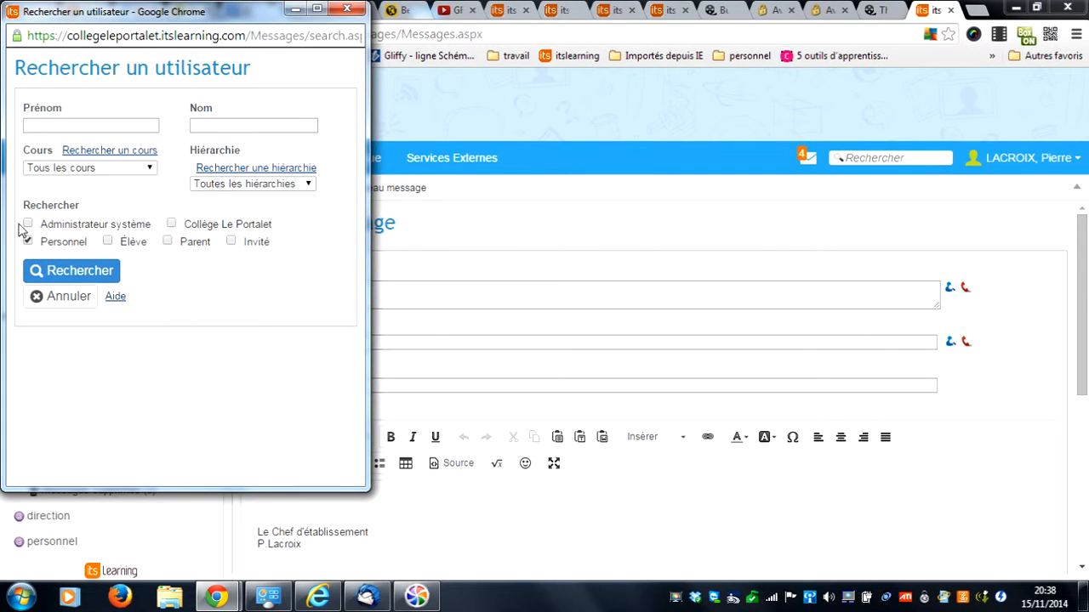
Search for staff users (Personnel) within the Collège hierarchy and look through the list.
click(235, 169)
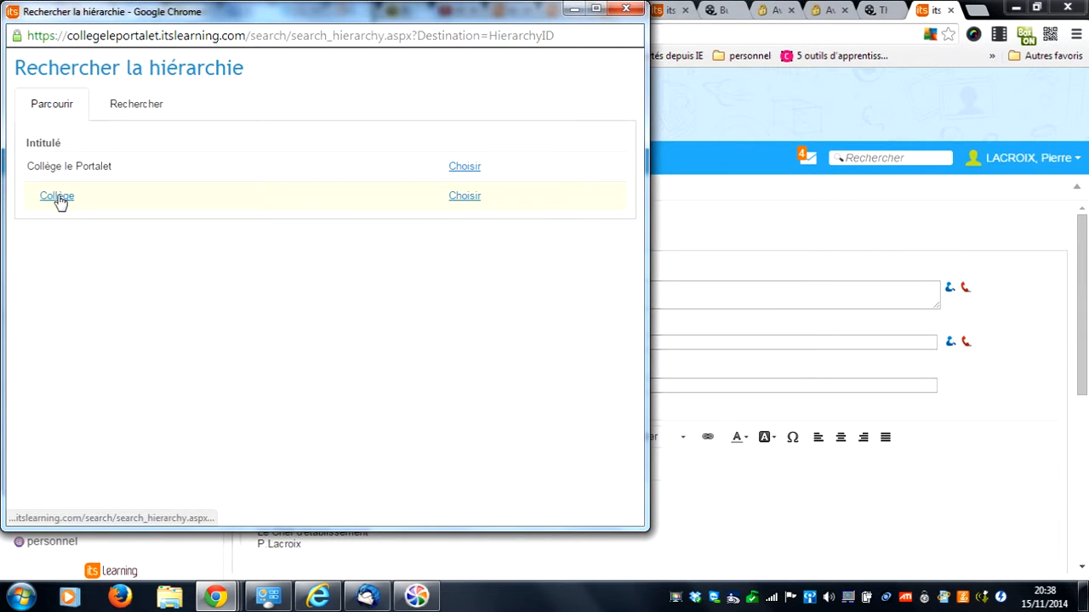
click(465, 197)
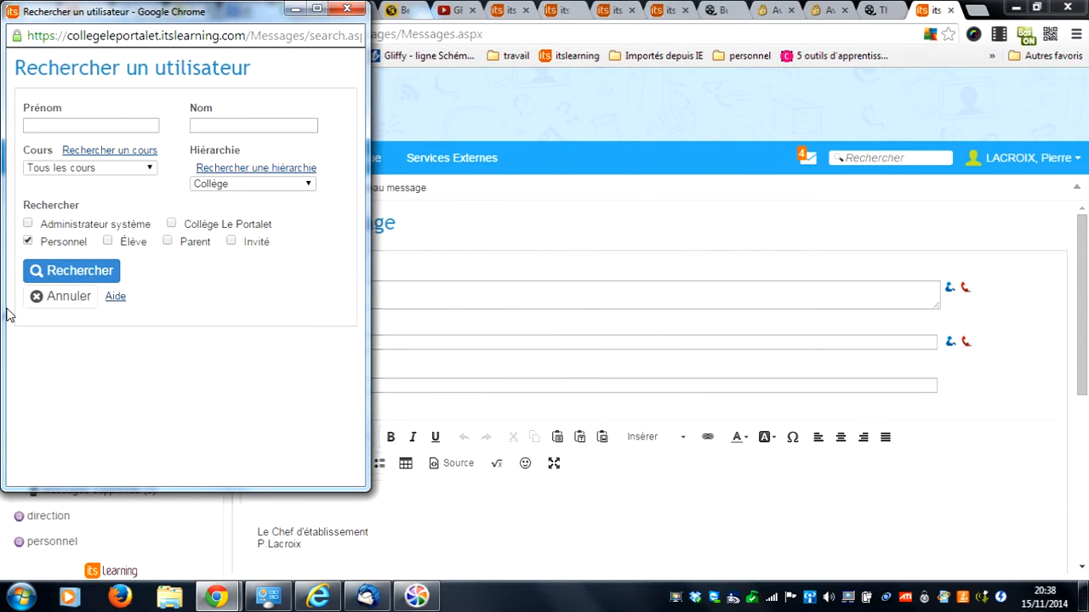
click(59, 273)
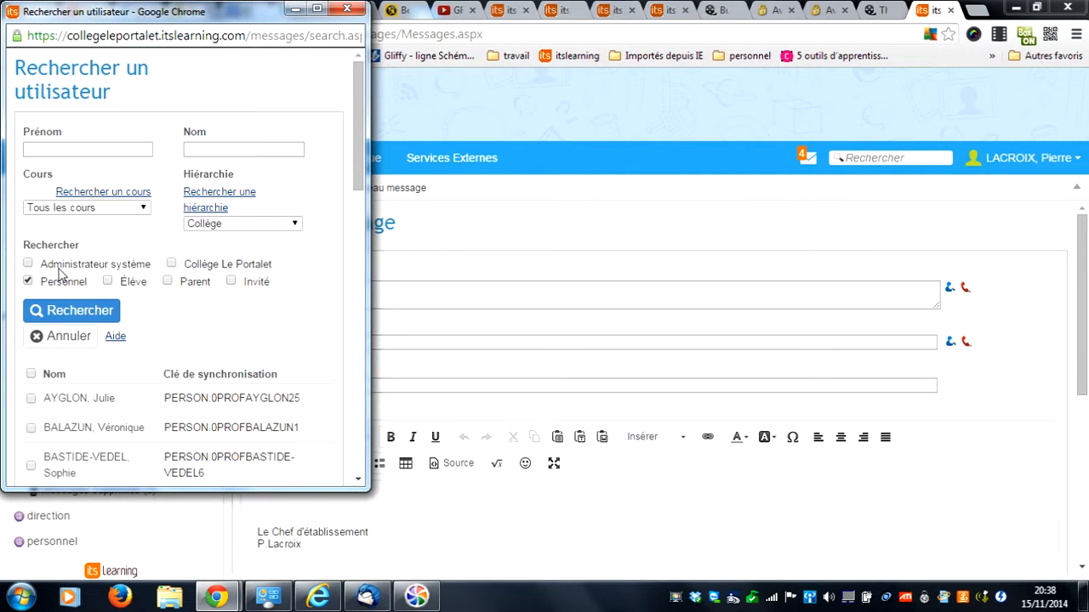
click(359, 183)
mouse_move(359, 183)
mouse_down()
mouse_move(359, 467)
mouse_move(353, 175)
mouse_up()
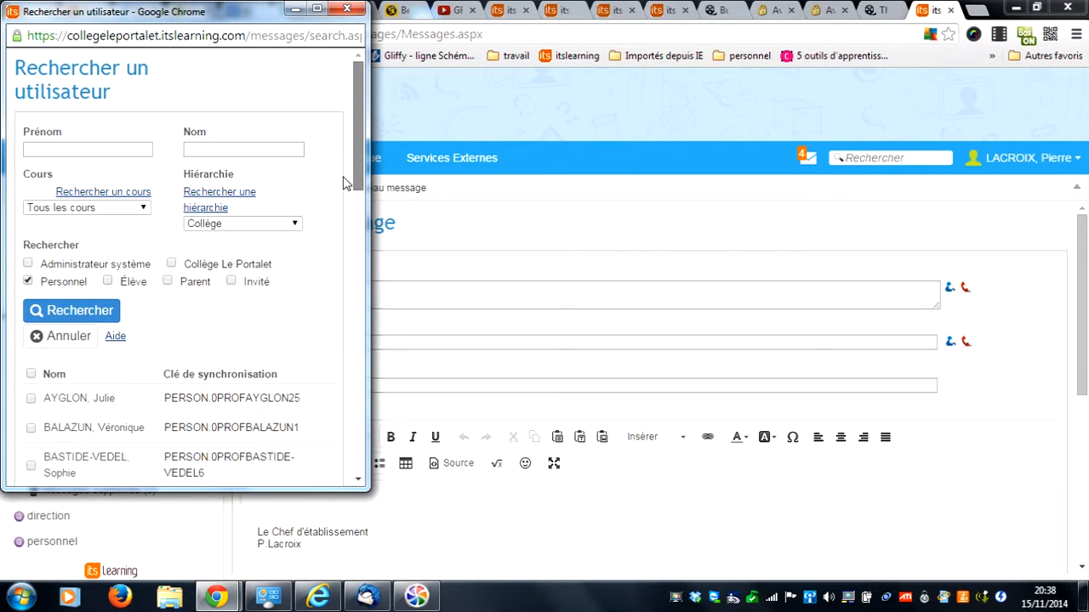
click(297, 224)
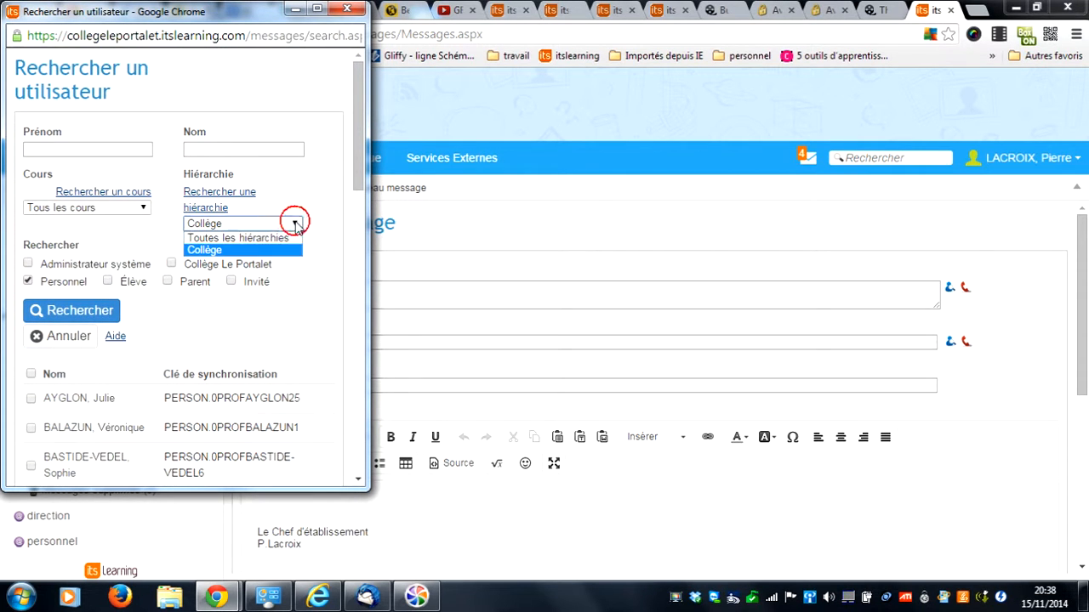
click(206, 189)
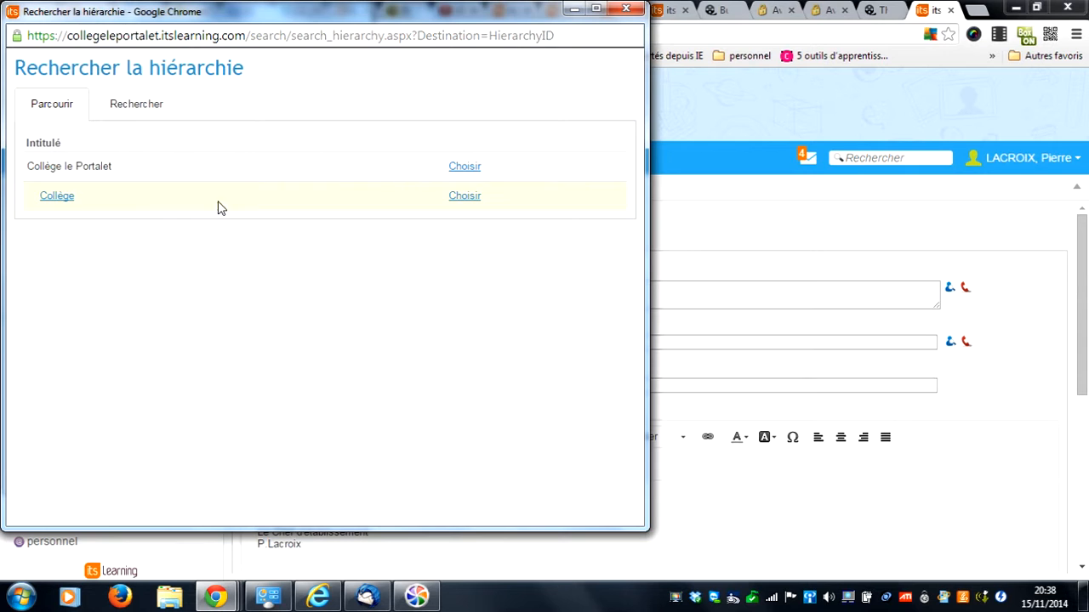
click(467, 202)
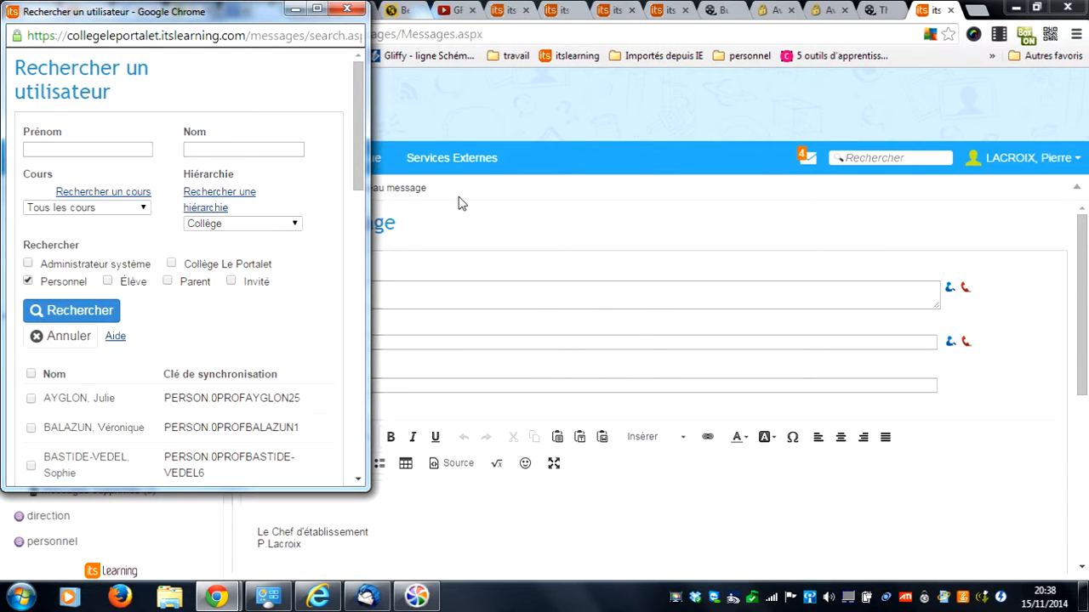
click(287, 223)
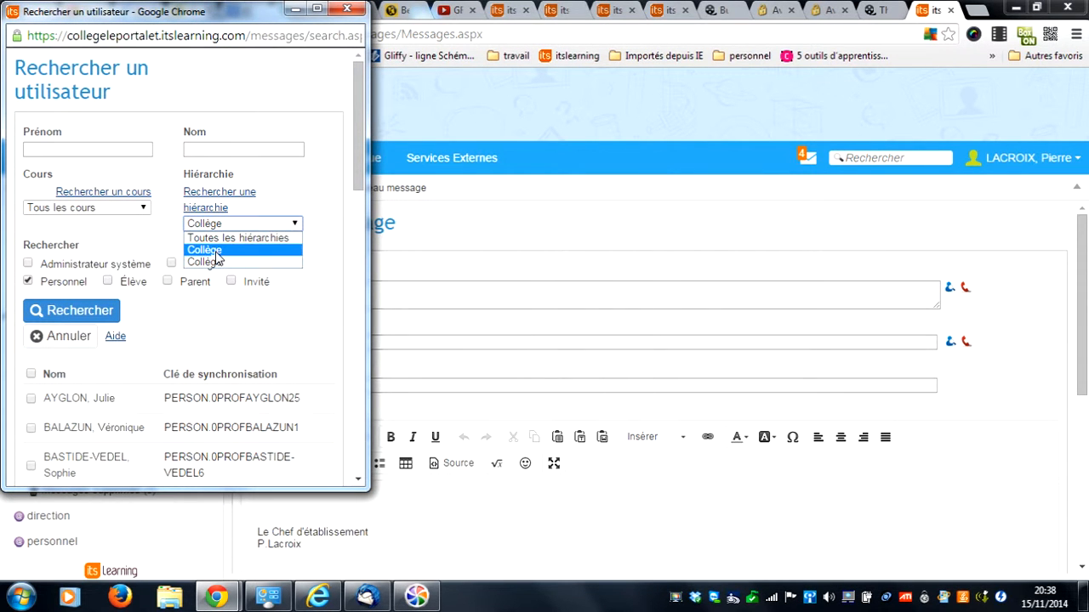
Set the search hierarchy to class 41 under Collège le Portalet \ Collège \ Parents.
click(213, 196)
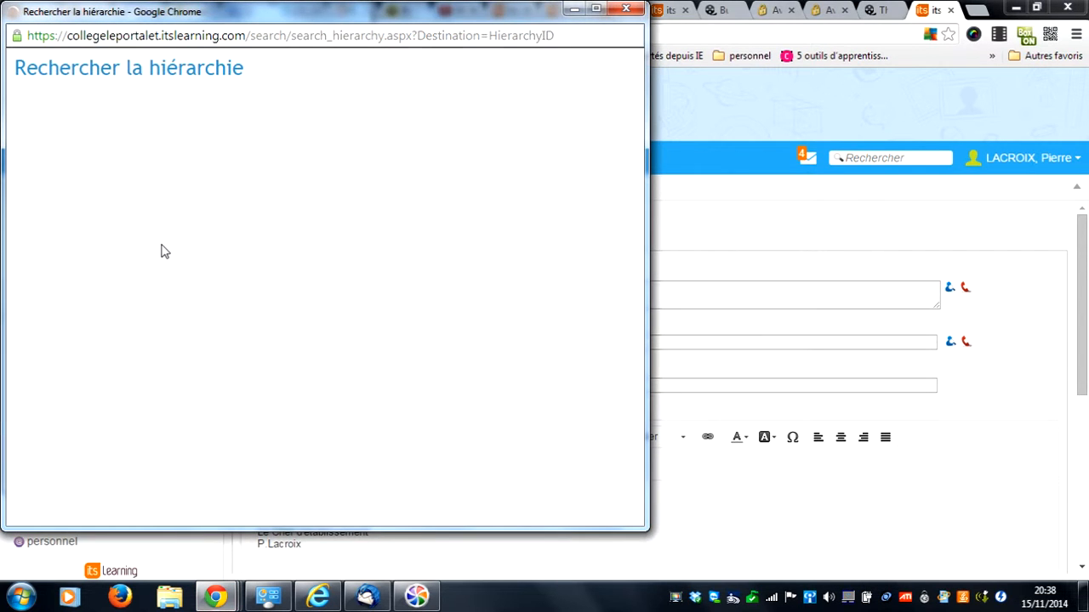
click(63, 201)
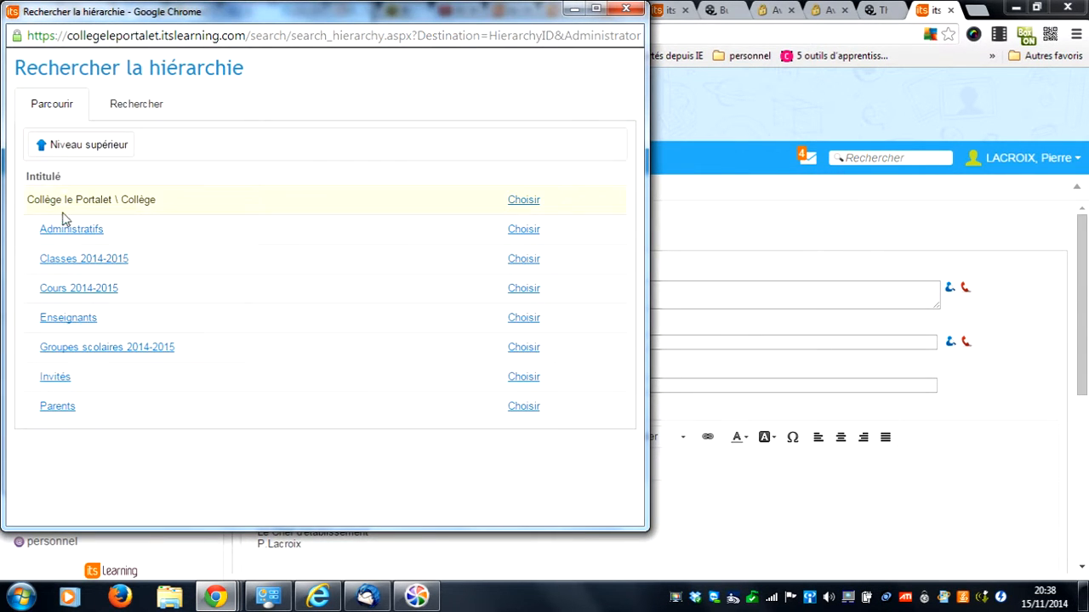
click(54, 410)
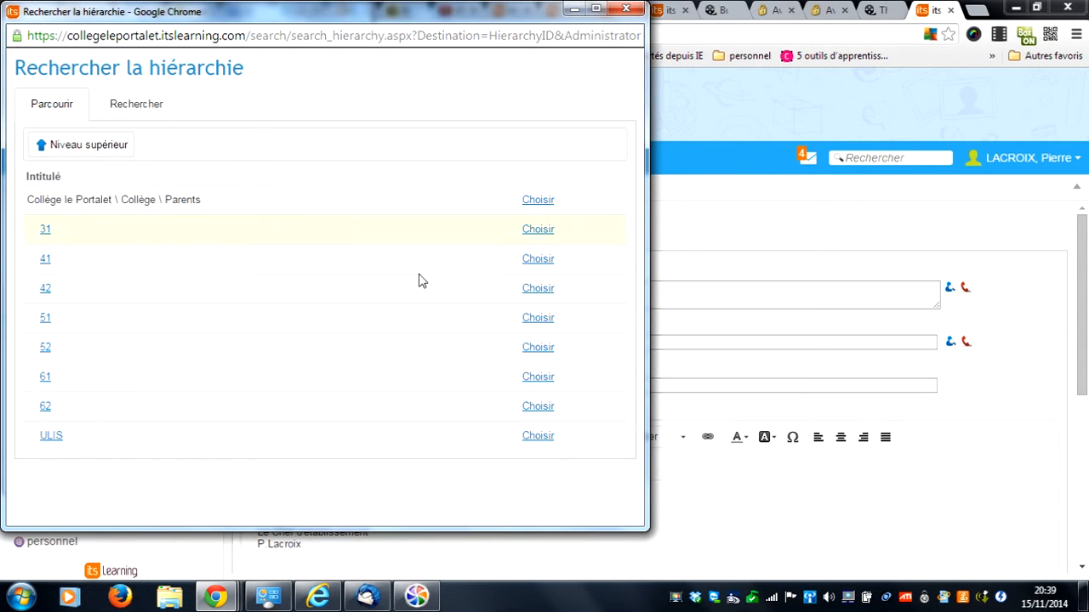
click(536, 260)
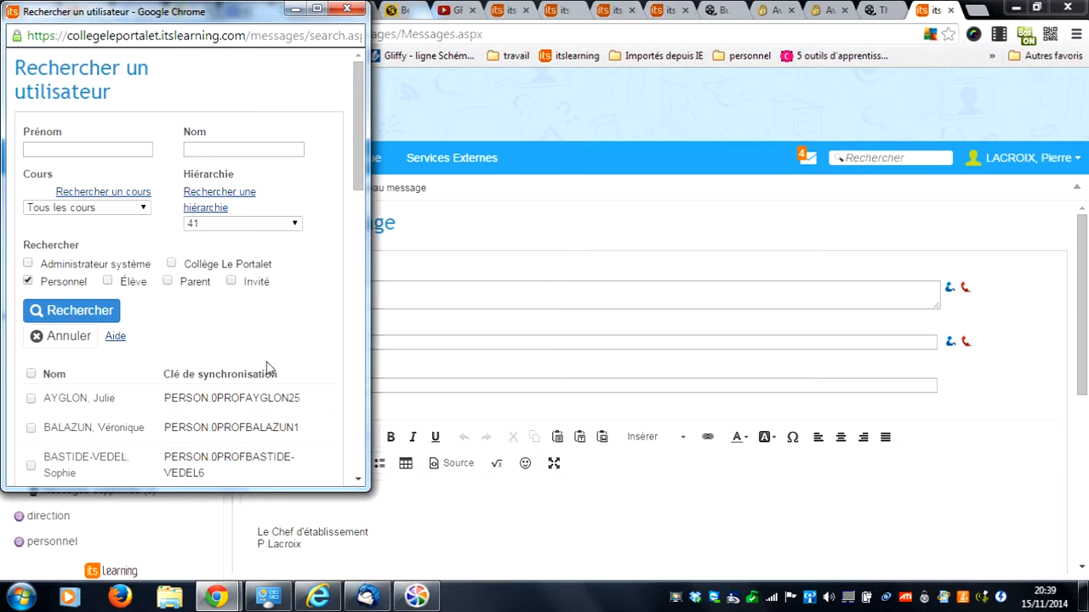
Restrict the user search to Parent instead of Personnel and run it.
click(27, 284)
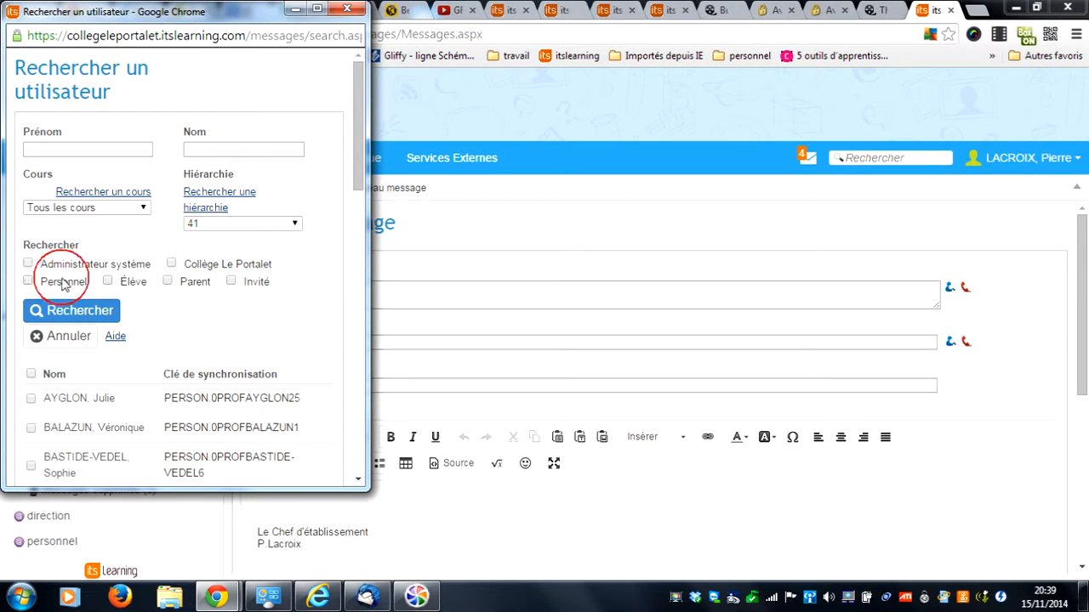
click(168, 281)
click(81, 311)
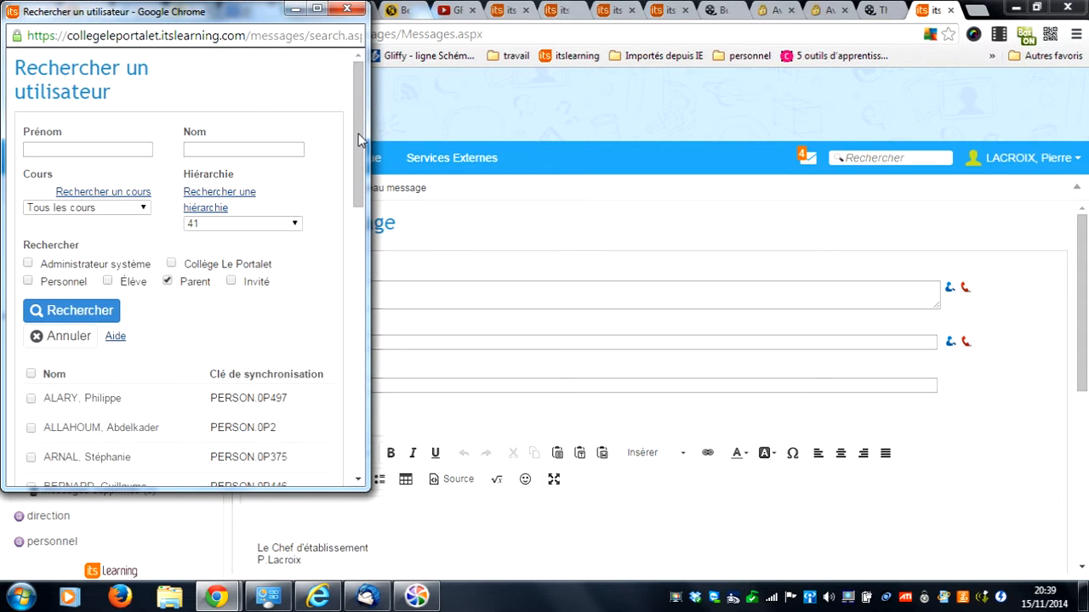
Select the first parent listed and the parent third from the end, and add both as message recipients.
drag(358, 133, 354, 111)
click(31, 399)
drag(359, 170, 215, 498)
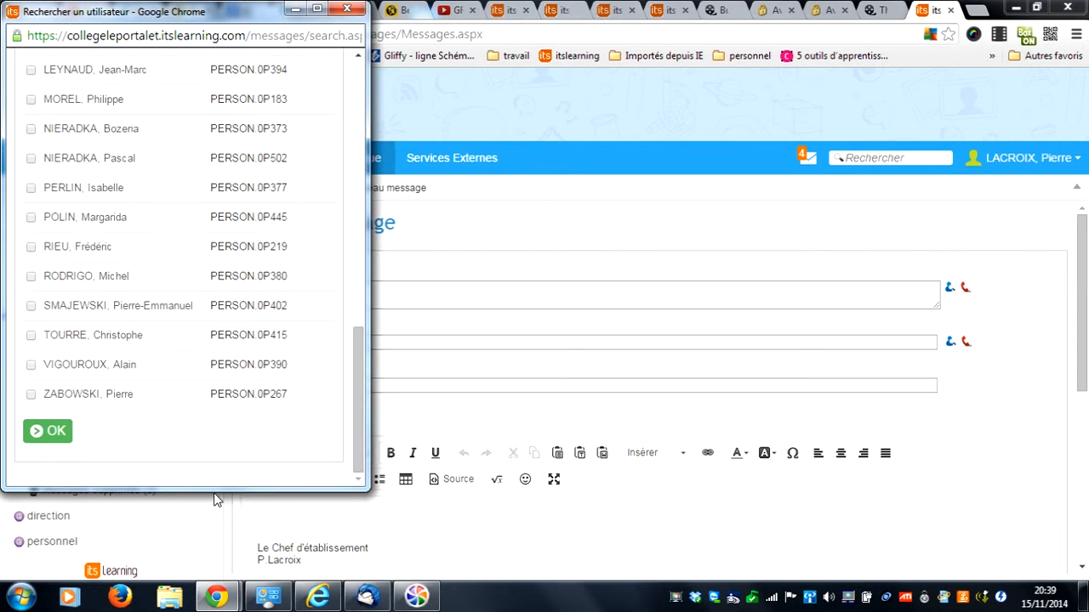
click(31, 335)
click(49, 431)
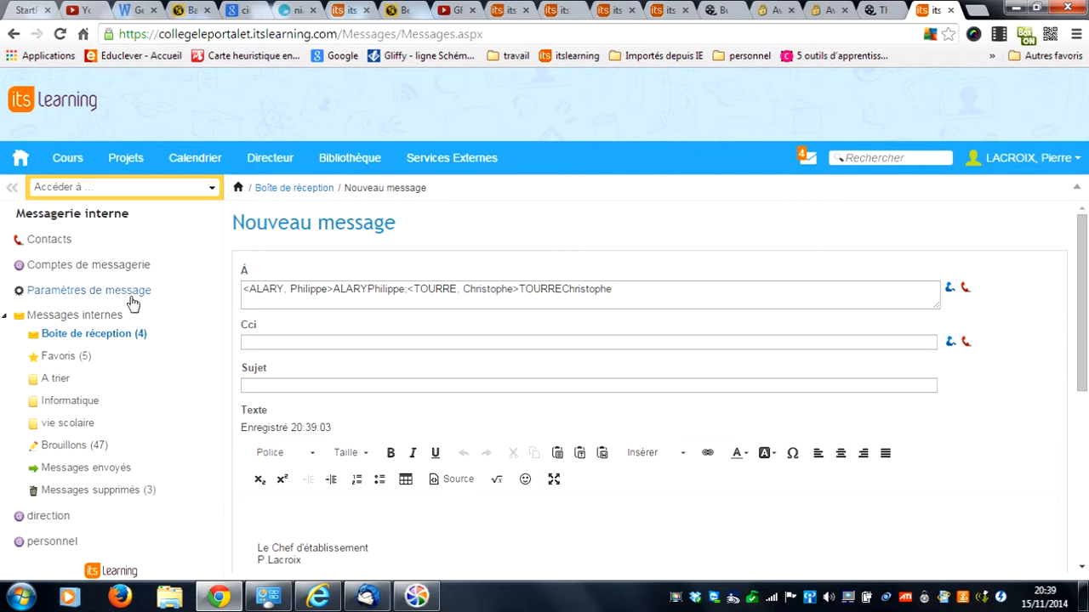
In the message settings, try the e-mail forwarding option, set internal messages back to "Ne pas transmettre" and save.
click(96, 291)
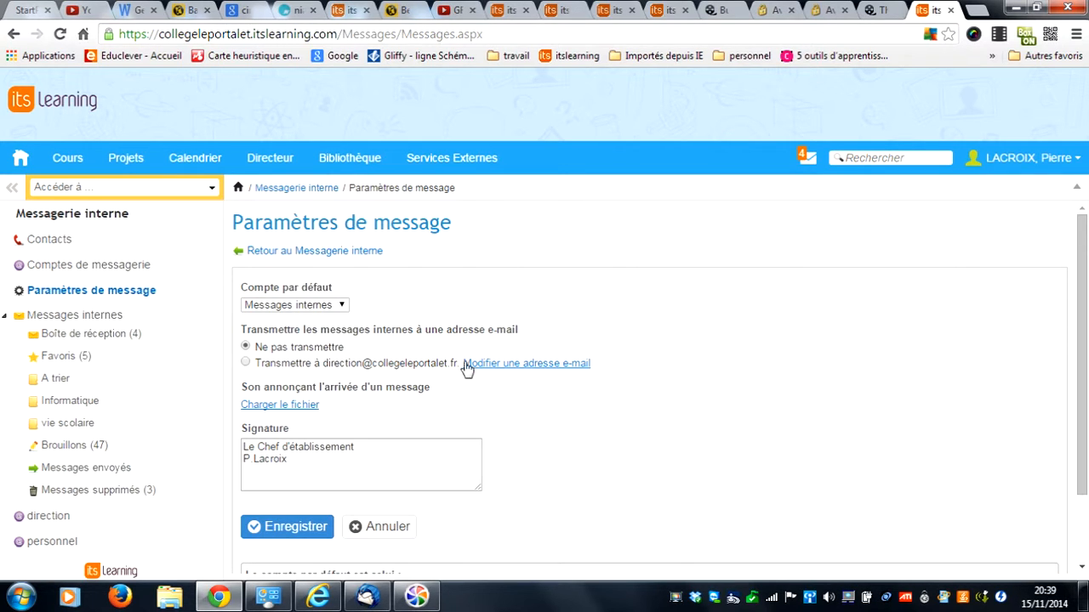
click(245, 363)
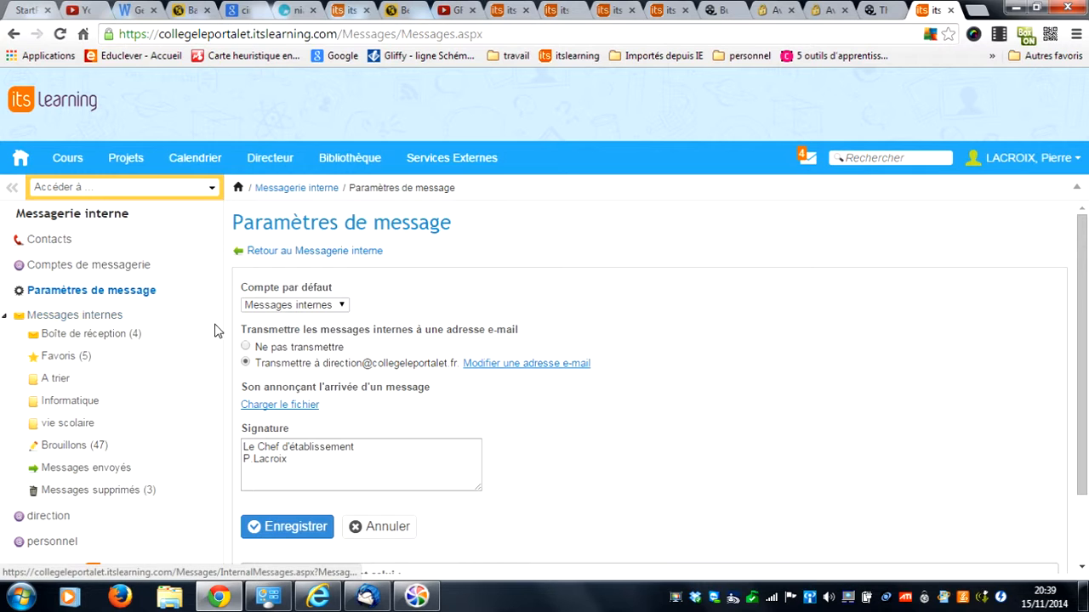
click(244, 347)
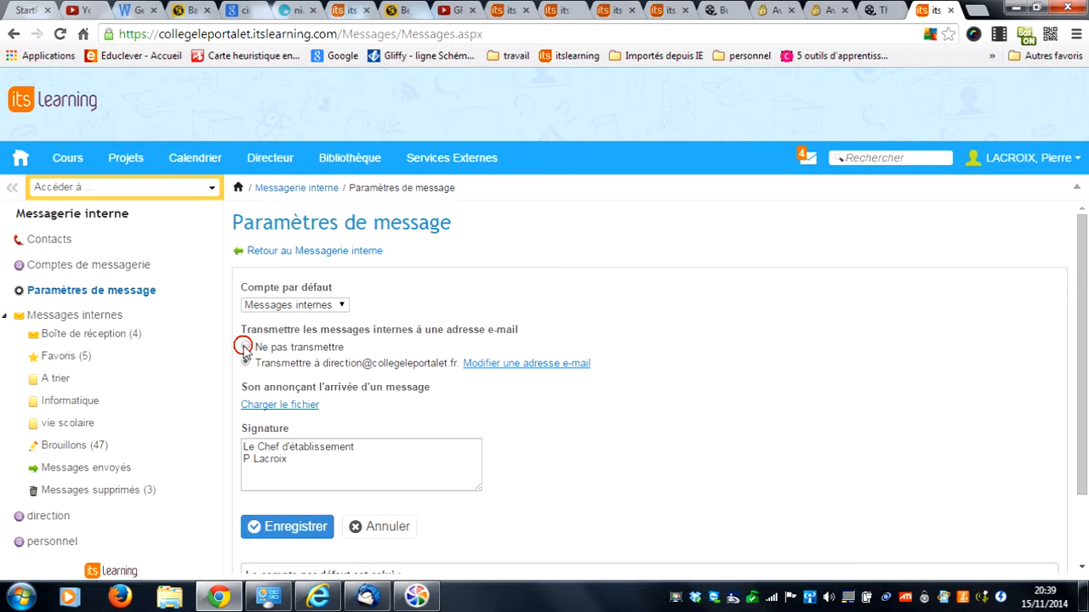
click(273, 527)
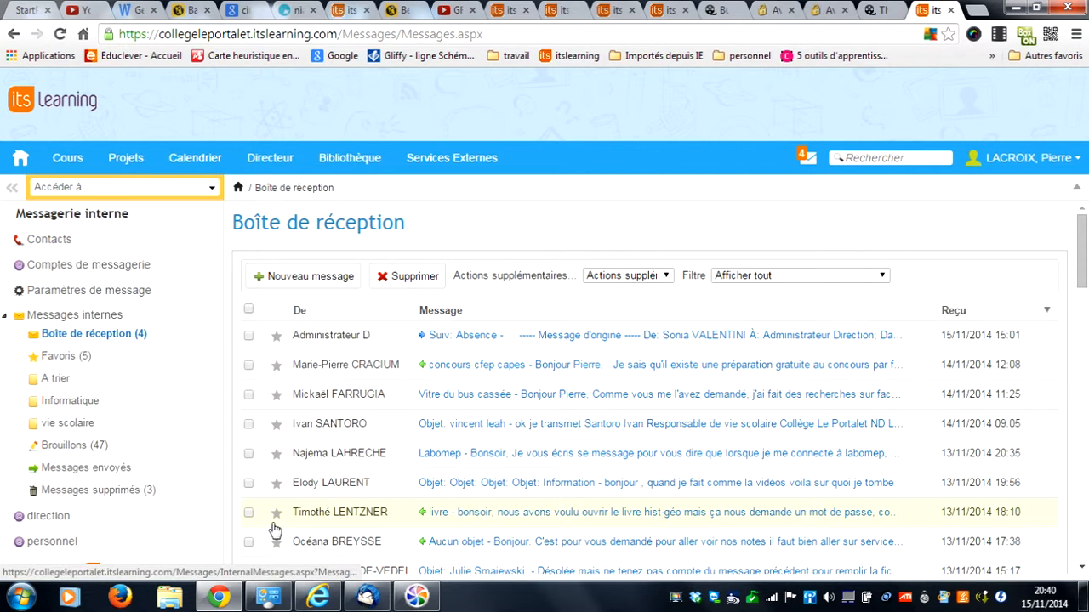
Open the Contacts list of the internal messaging.
click(47, 242)
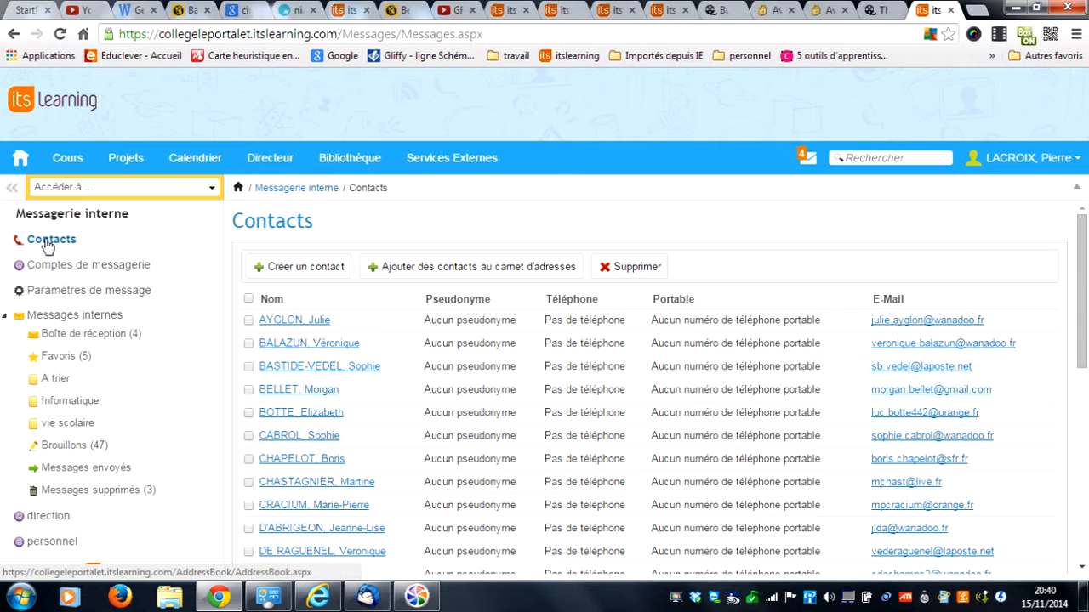